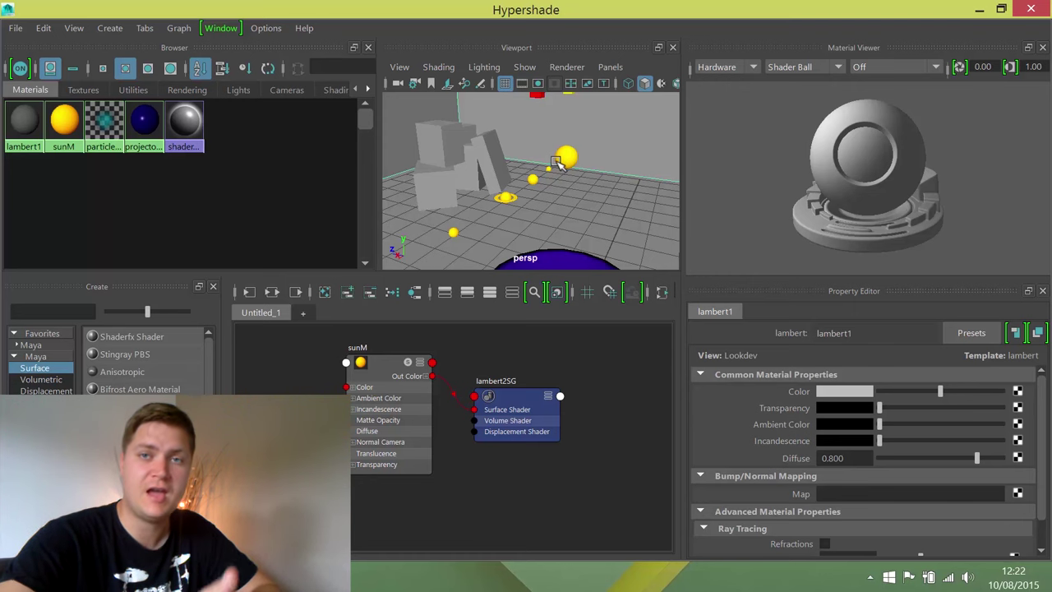
- Clear the Hypershade graph and create a new Lambert material named pillarM
click(325, 293)
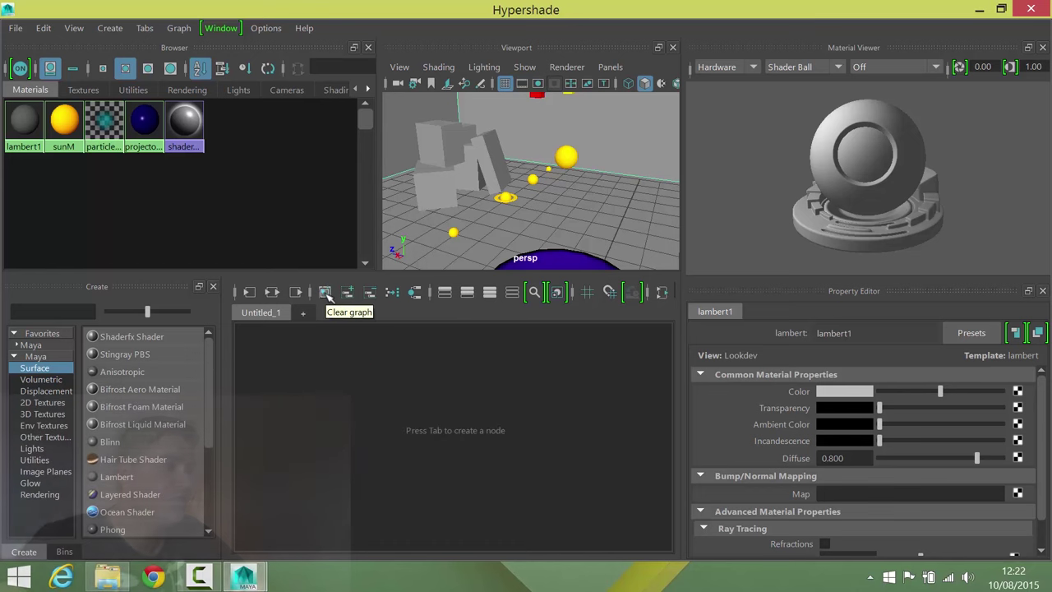
click(116, 478)
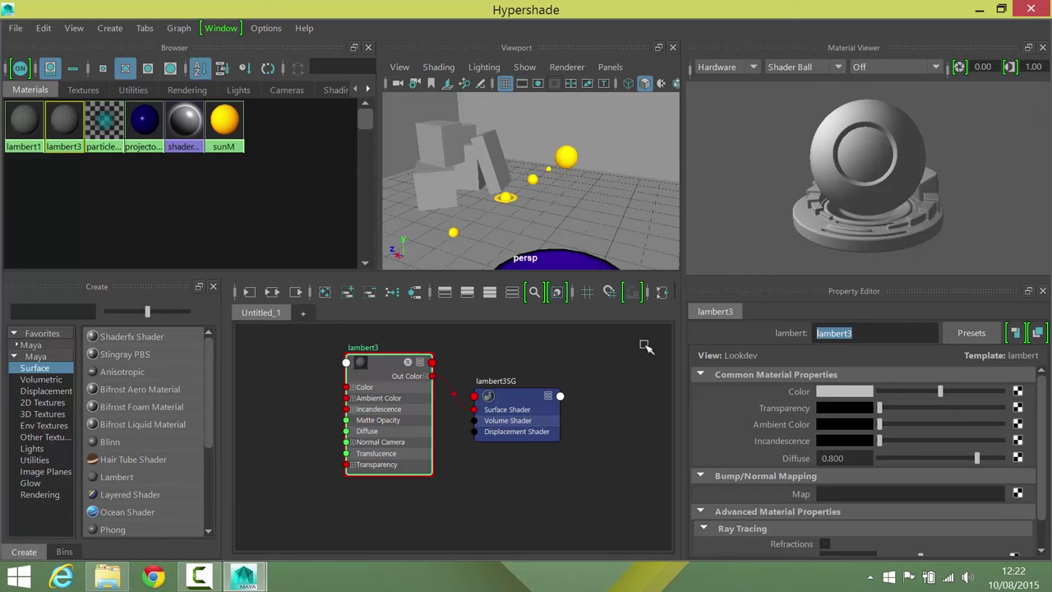
text(pillarM)
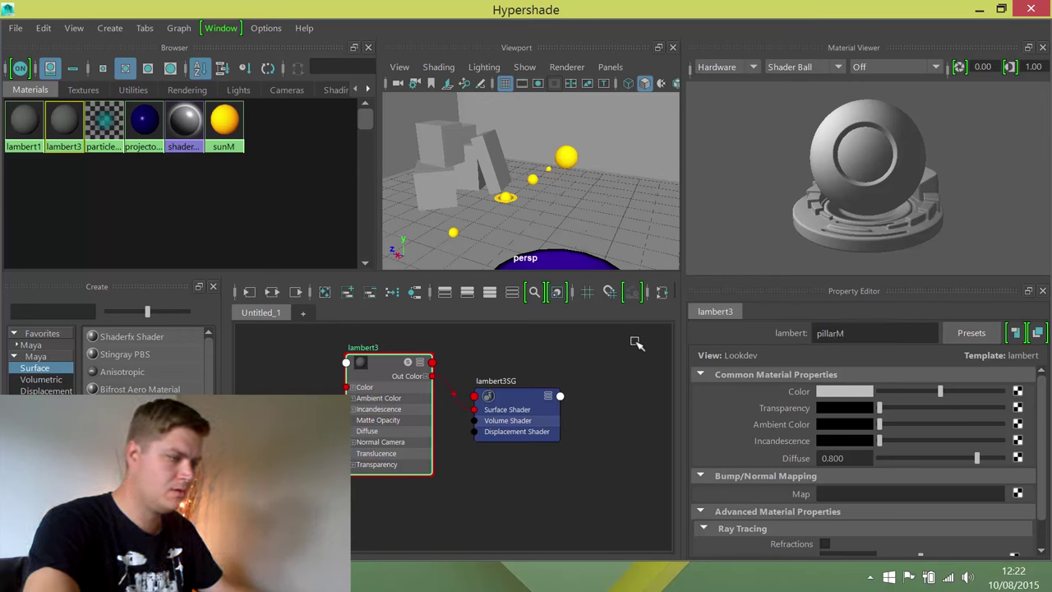
key(Return)
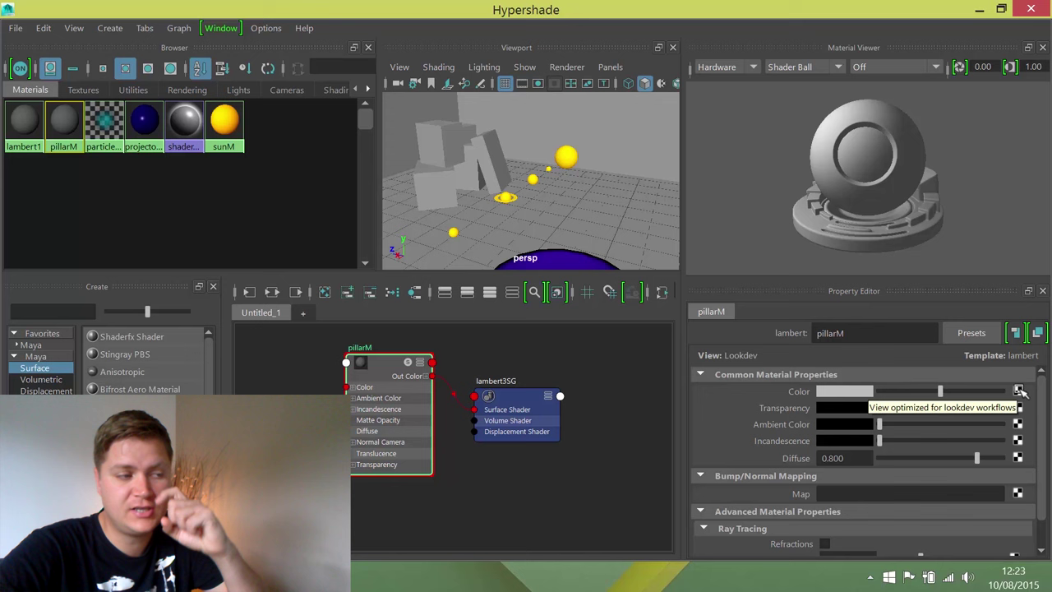
- Connect a new 2D Ramp texture to pillarM's Color attribute
click(1019, 392)
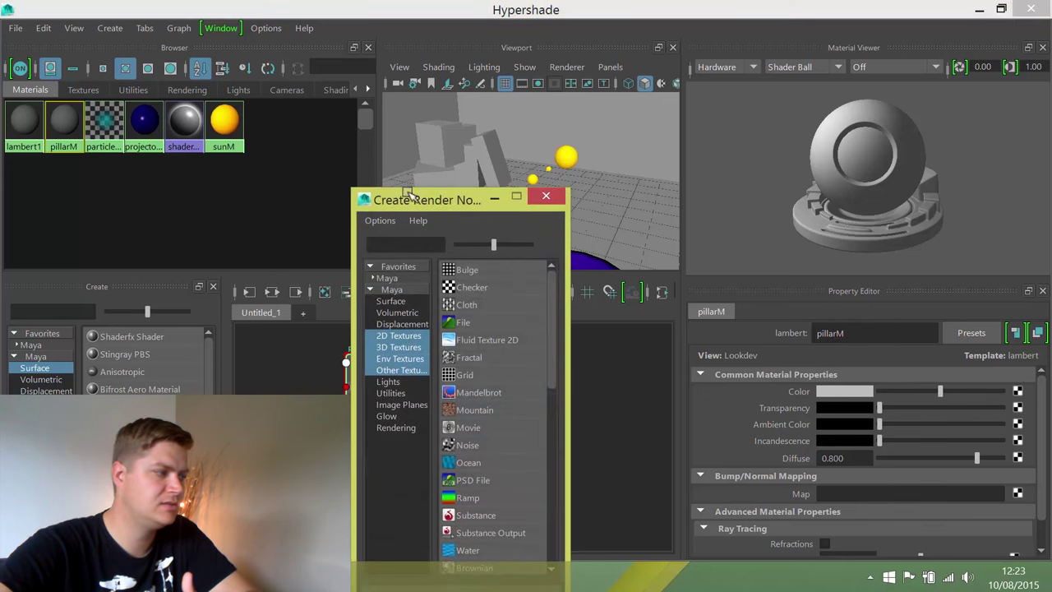
drag(423, 197, 417, 94)
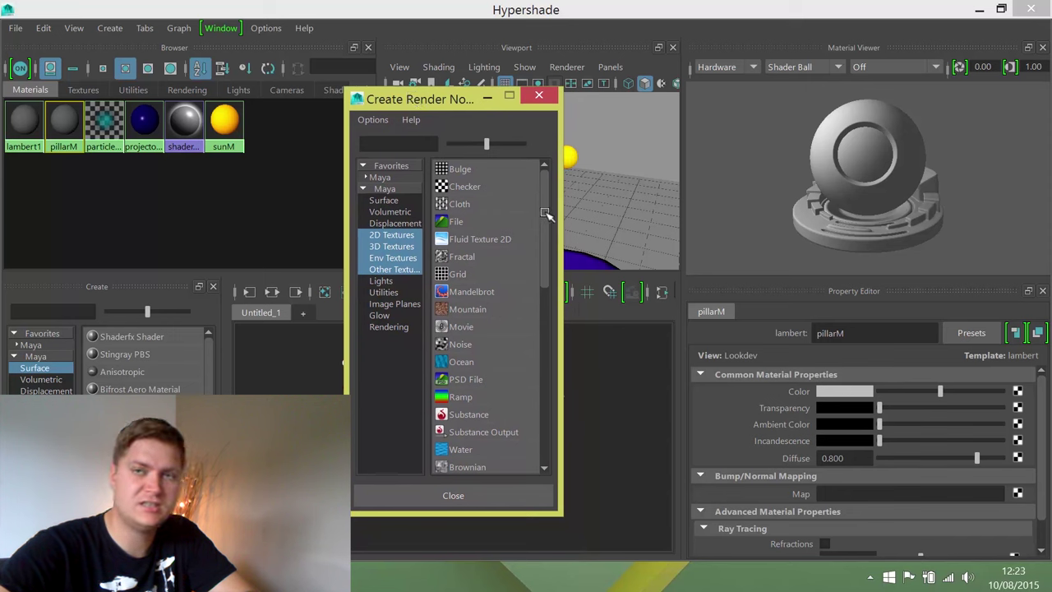
click(475, 397)
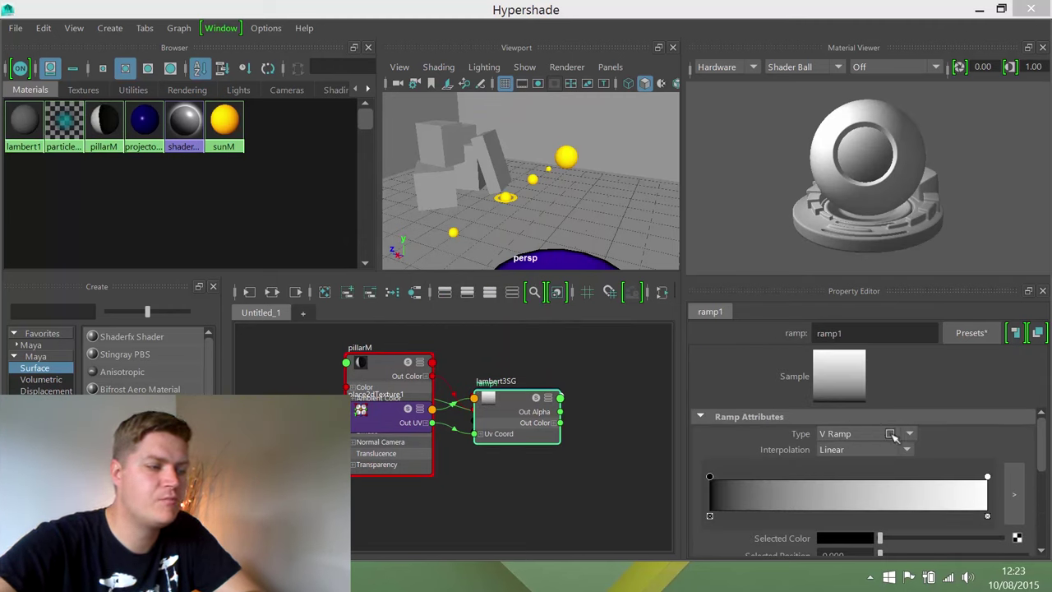
scroll(894, 435, down, 1)
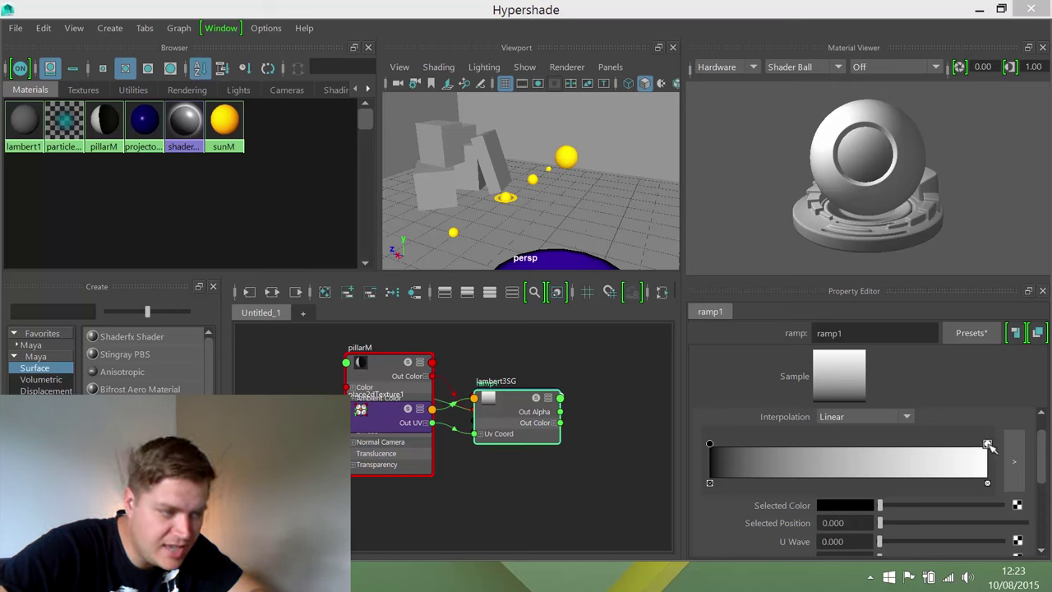
- Change the ramp's white end stop to dark grey and move it to position 0.25
click(987, 444)
click(987, 445)
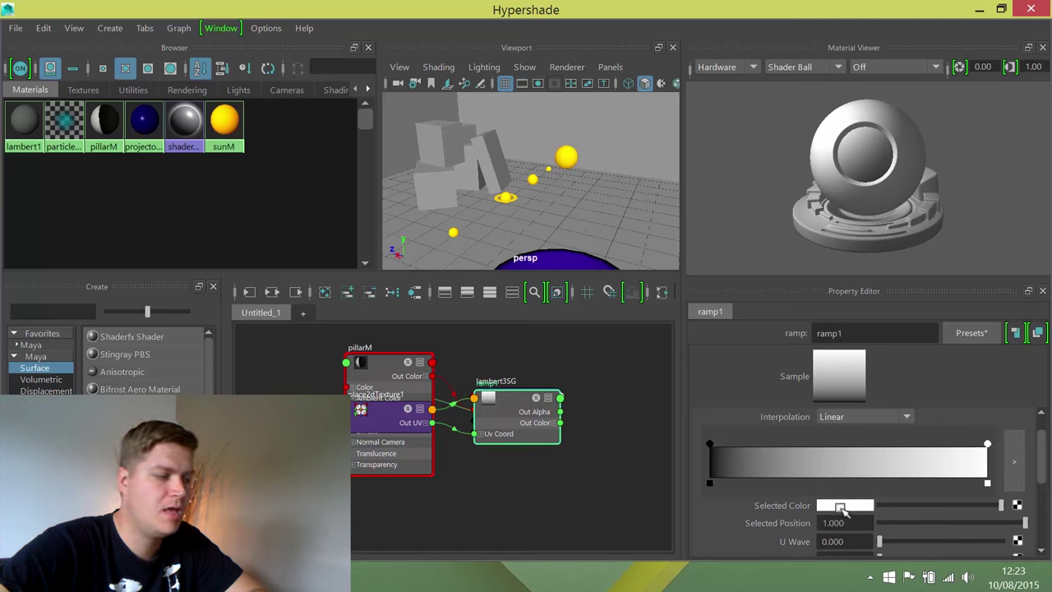
drag(998, 506, 896, 506)
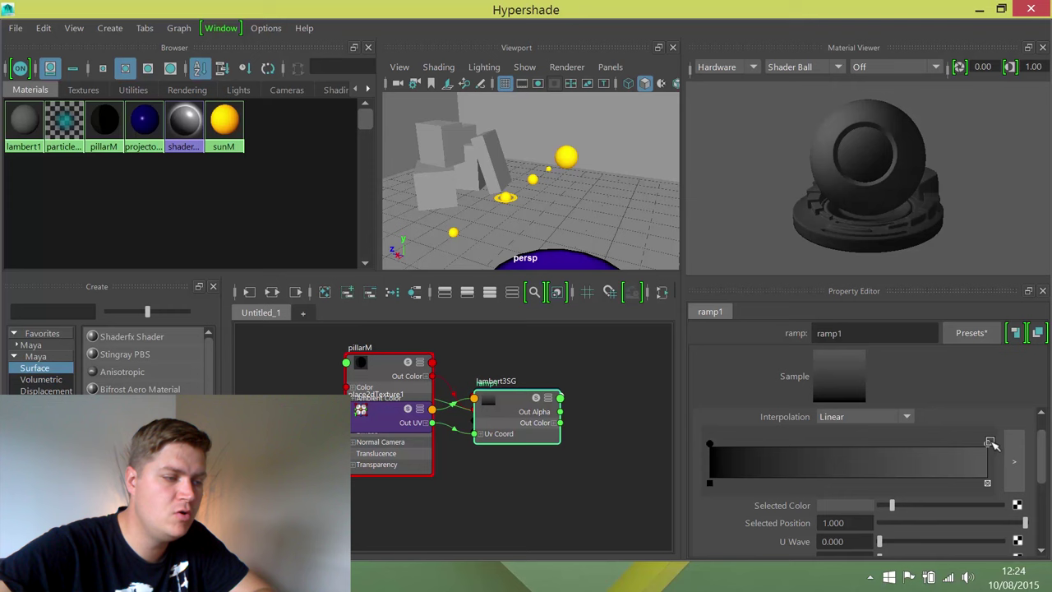
mouse_move(987, 446)
mouse_down()
mouse_move(757, 450)
mouse_move(781, 449)
mouse_up()
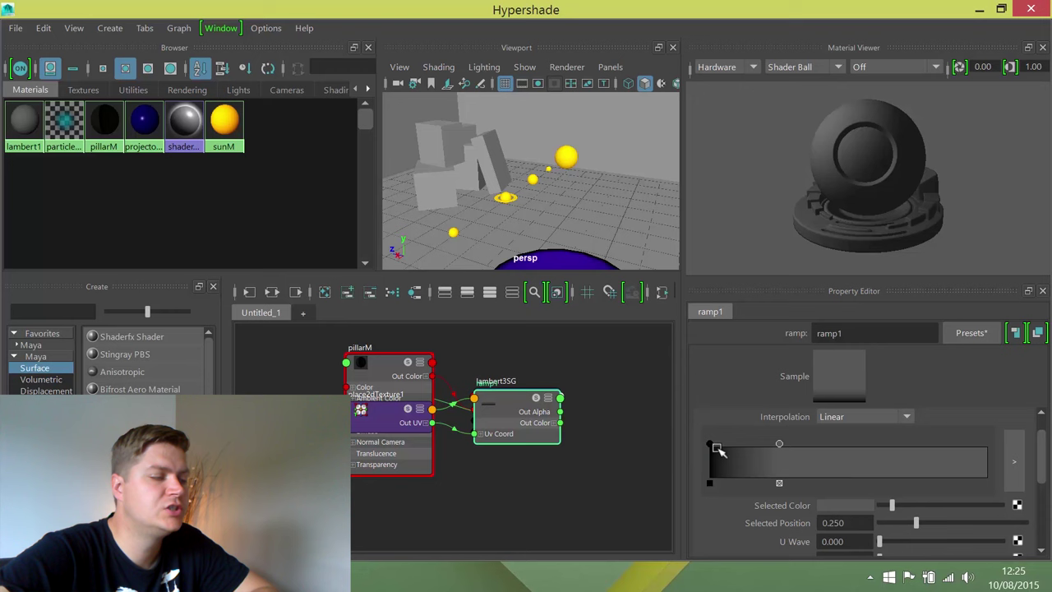
- Connect a new Rock 3D texture (rock1) to the ramp's black start stop
click(712, 444)
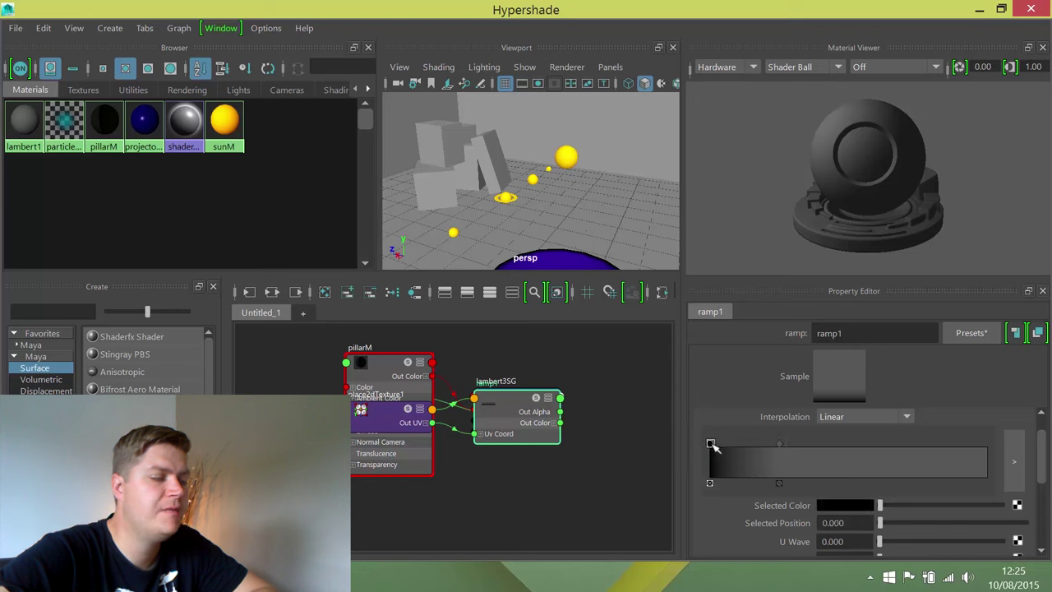
click(1017, 504)
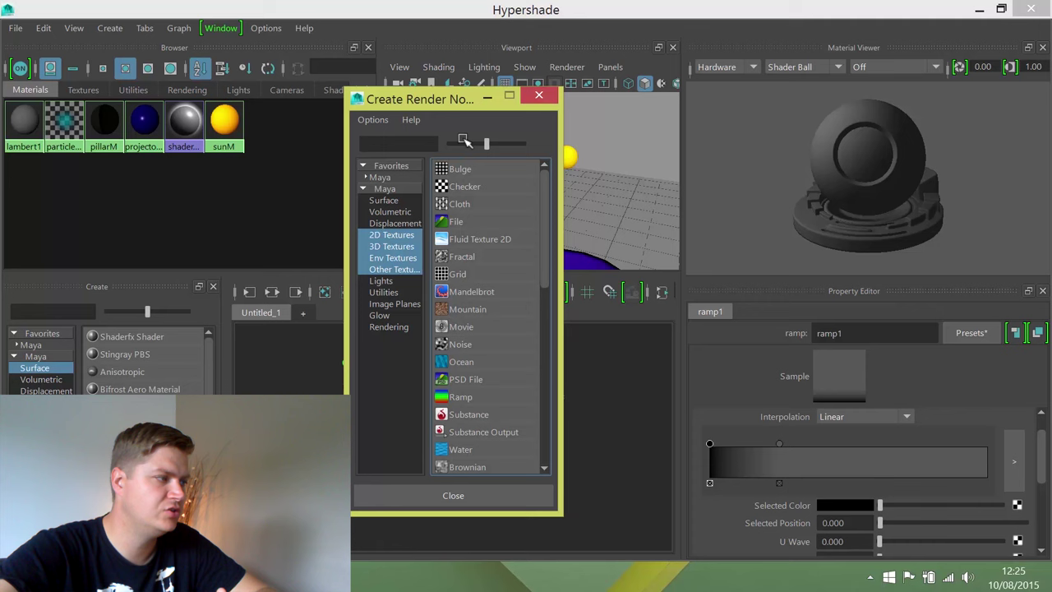
drag(544, 191, 543, 282)
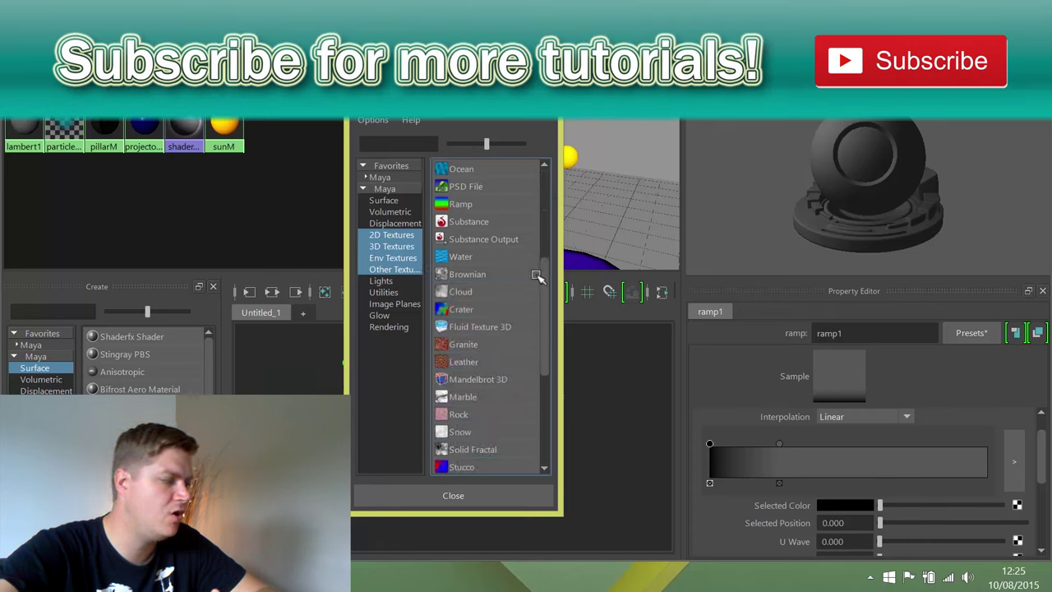
click(459, 397)
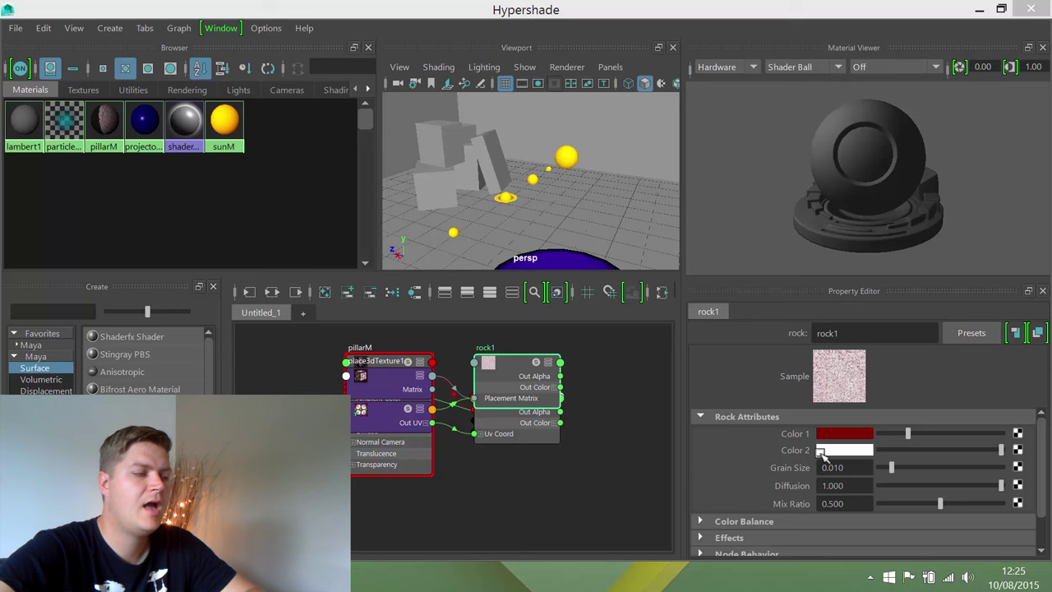
- Set rock1's Color 1 to deep brown (V about 0.108) and Color 2 to dark grey
click(838, 438)
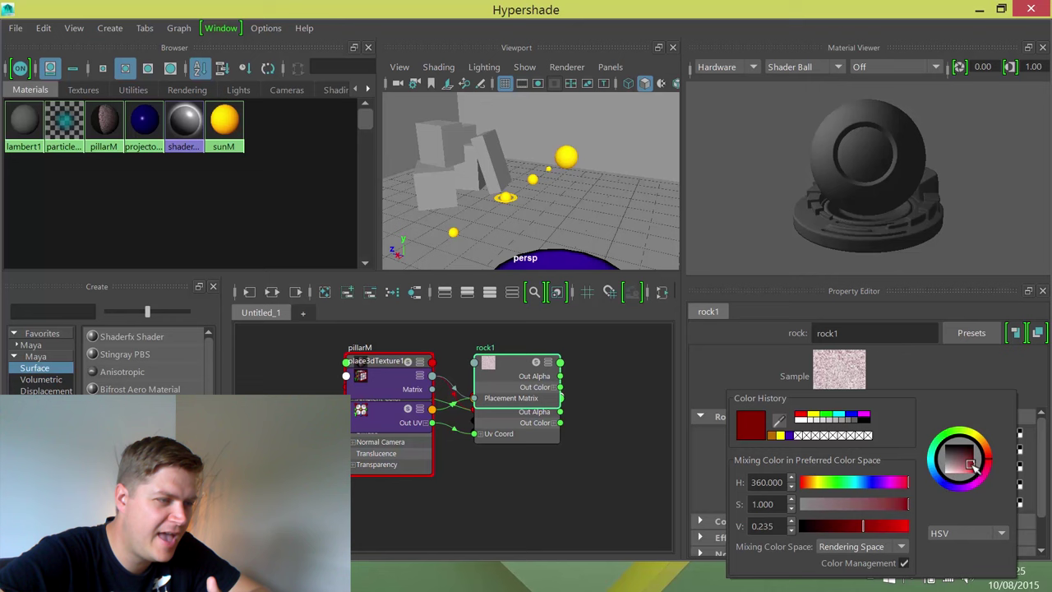
drag(984, 462, 993, 453)
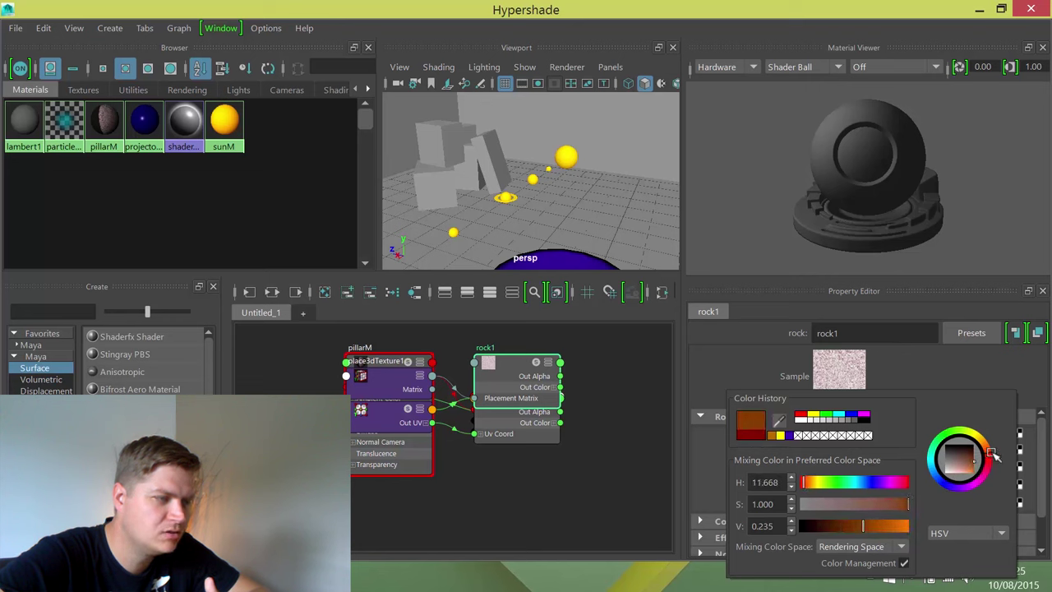
drag(863, 527, 832, 529)
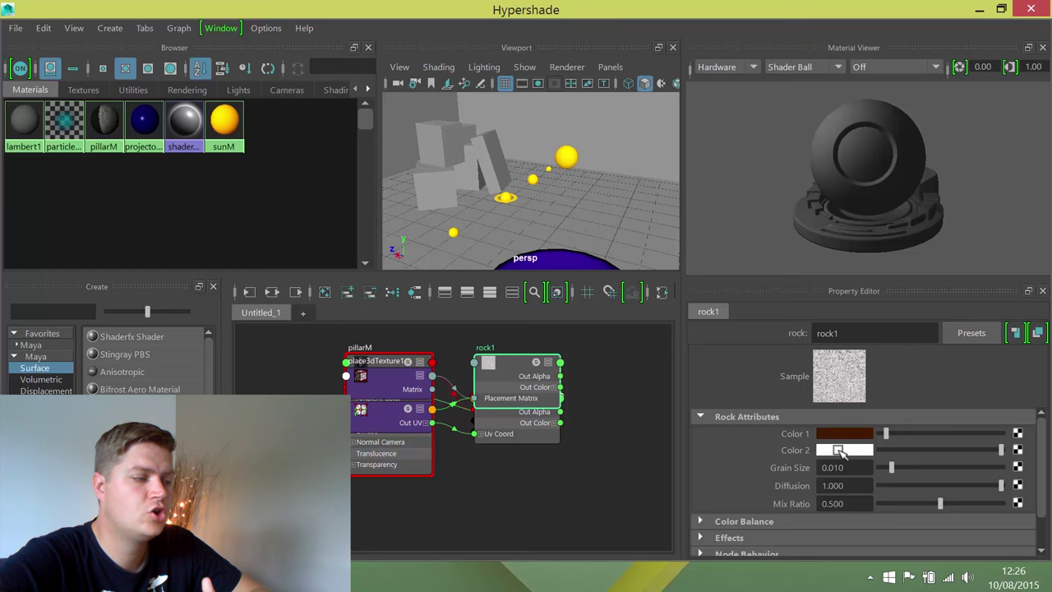
click(840, 450)
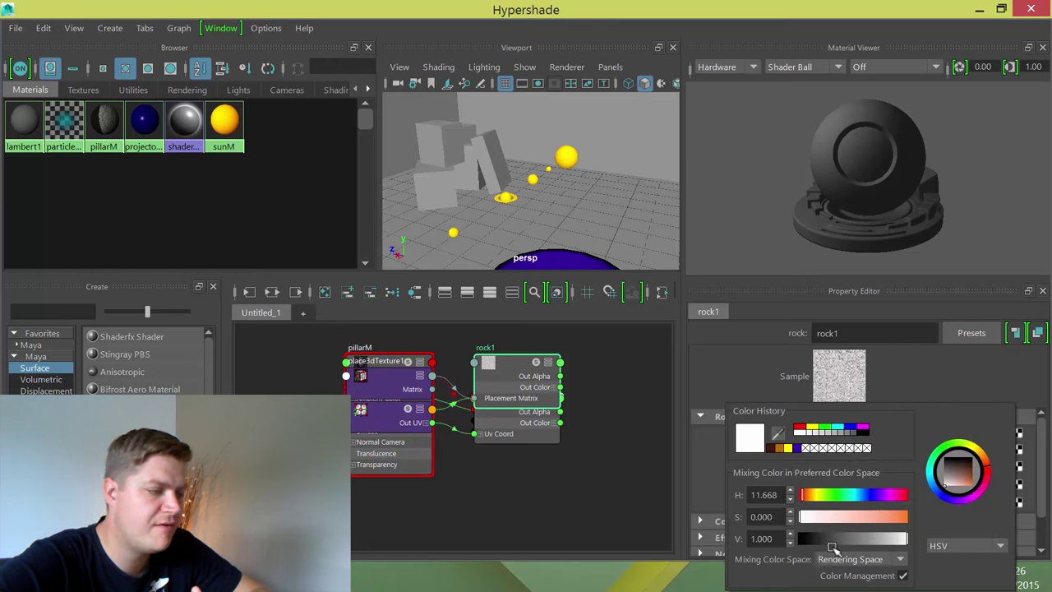
drag(891, 538, 808, 541)
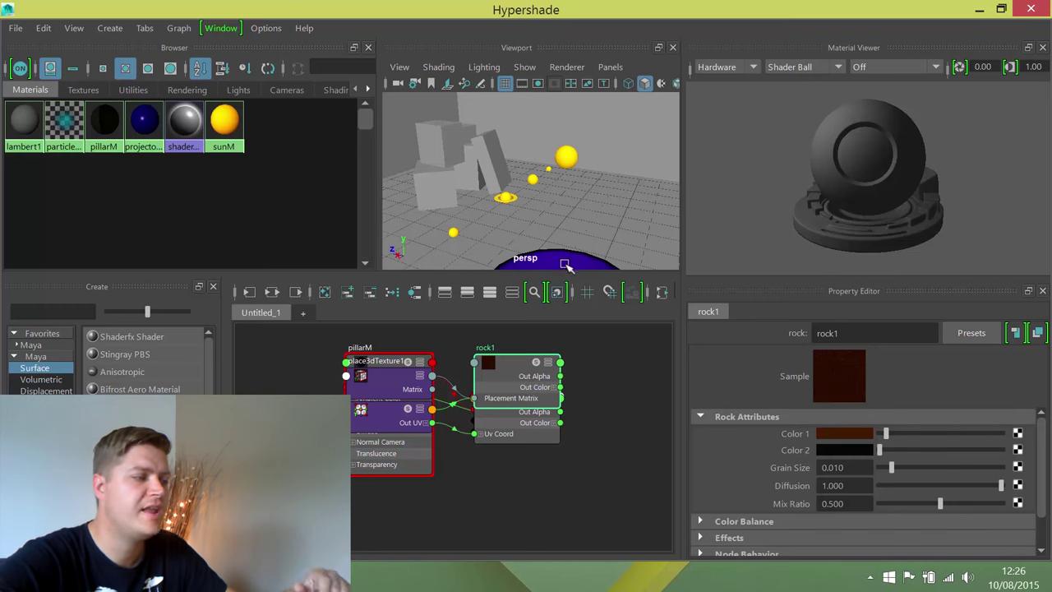
- Select the pillar in the viewport and frame the view close on it
scroll(567, 193, down, 5)
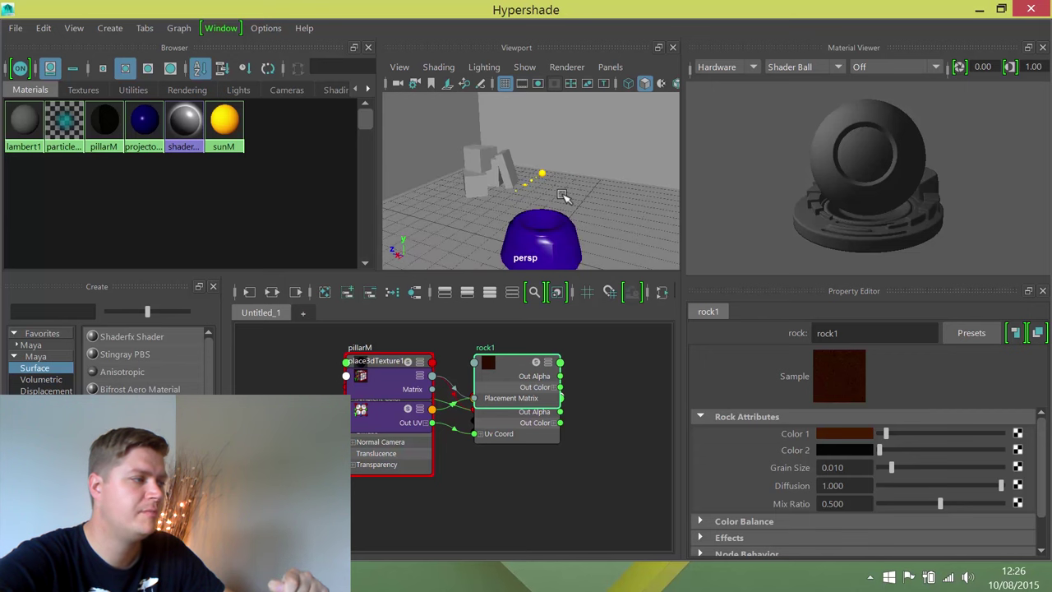
alt+drag(576, 182, 473, 175)
click(473, 174)
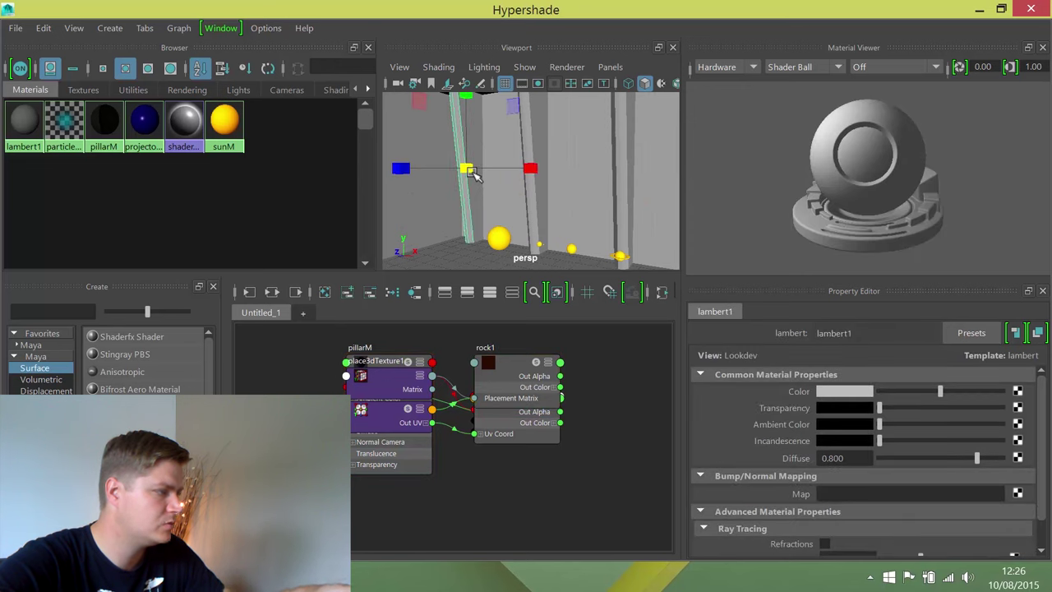
key(f)
alt+drag(622, 211, 527, 146)
scroll(568, 158, up, 3)
scroll(569, 157, up, 1)
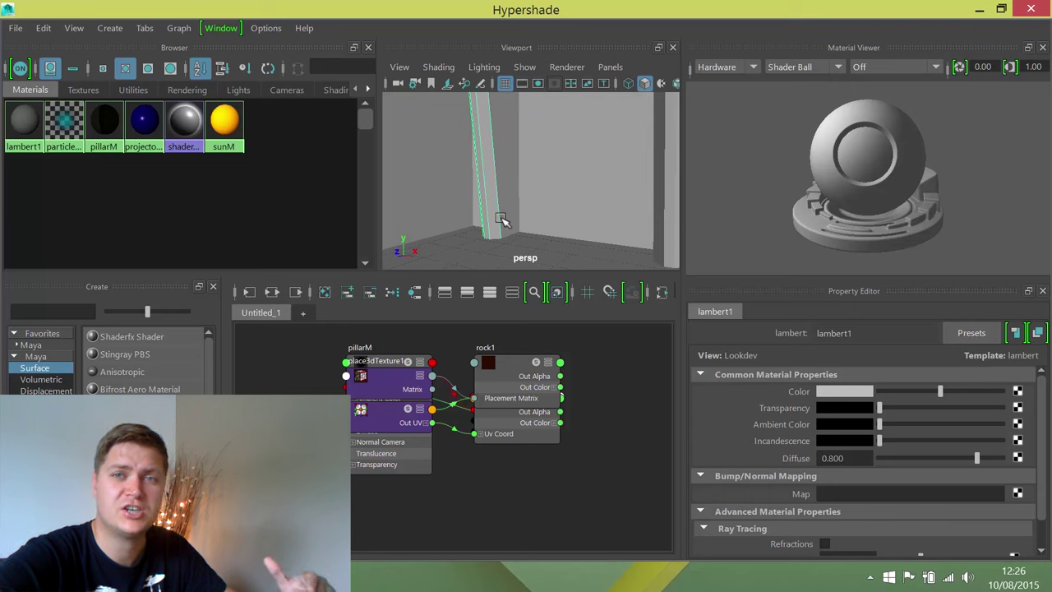
- Assign the pillarM material to the selected pillar from the Browser swatch
click(493, 195)
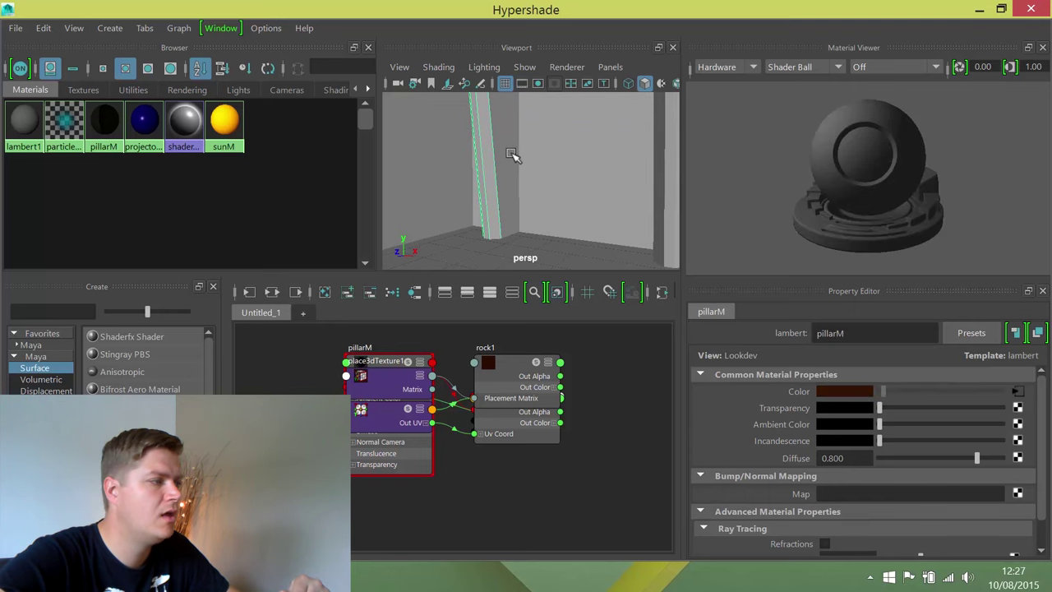
scroll(453, 166, down, 5)
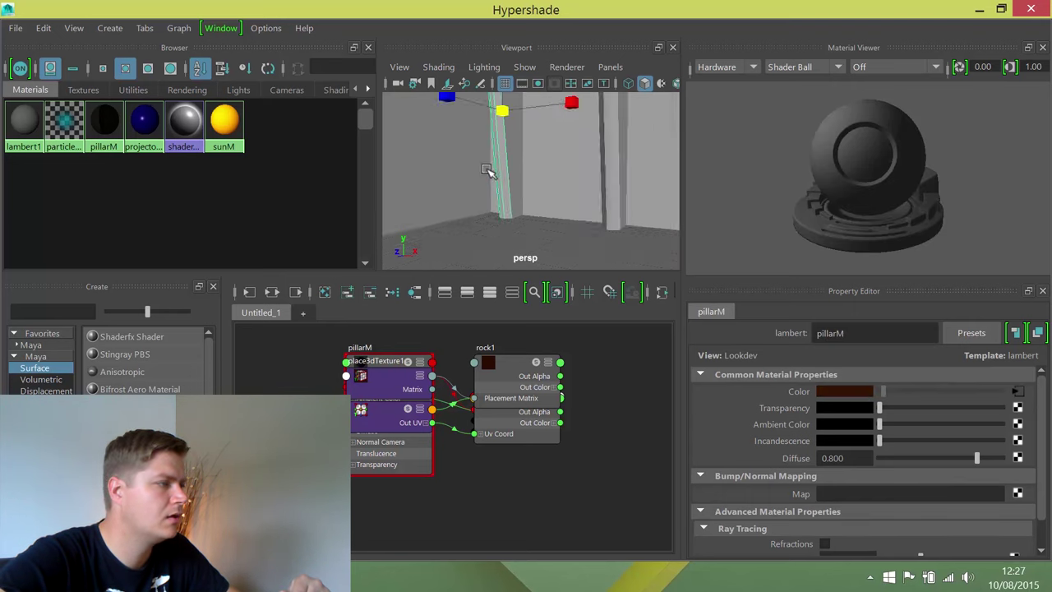
right_click(142, 125)
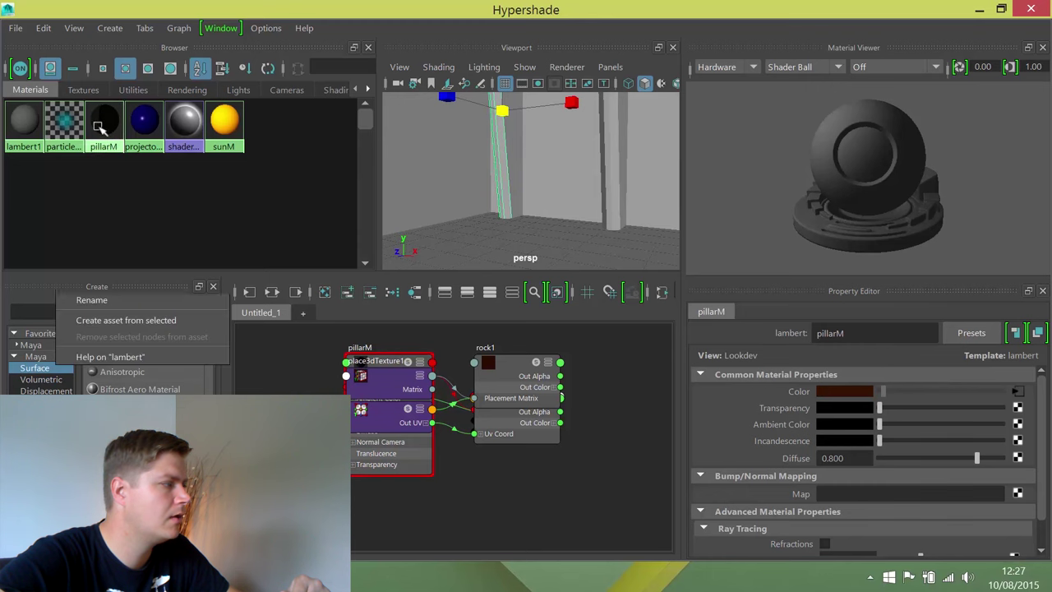
click(131, 81)
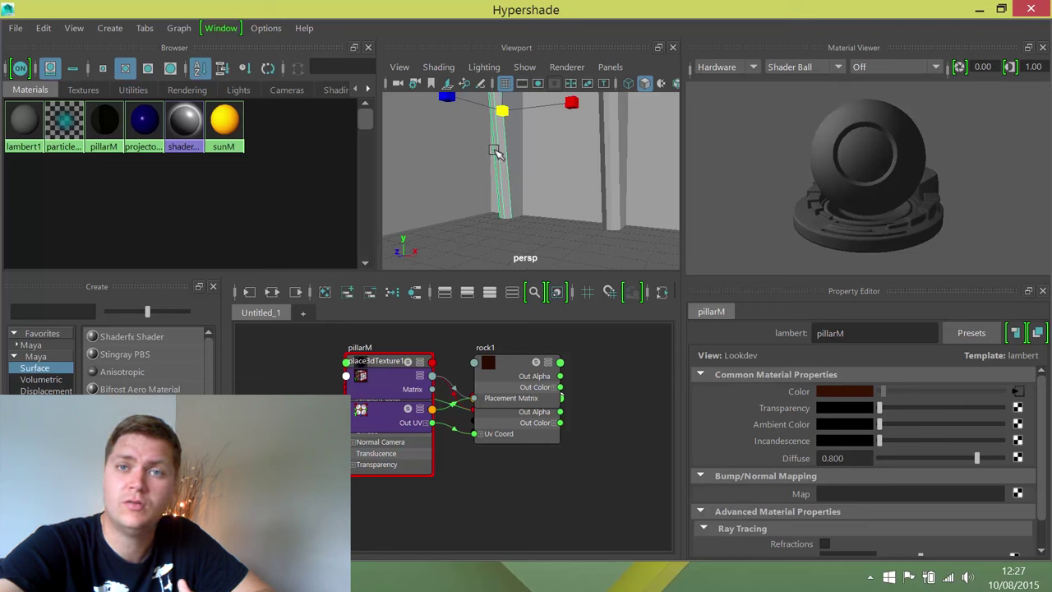
- Set the viewport renderer to Legacy Default Viewport and orbit closer to the pillar
click(567, 66)
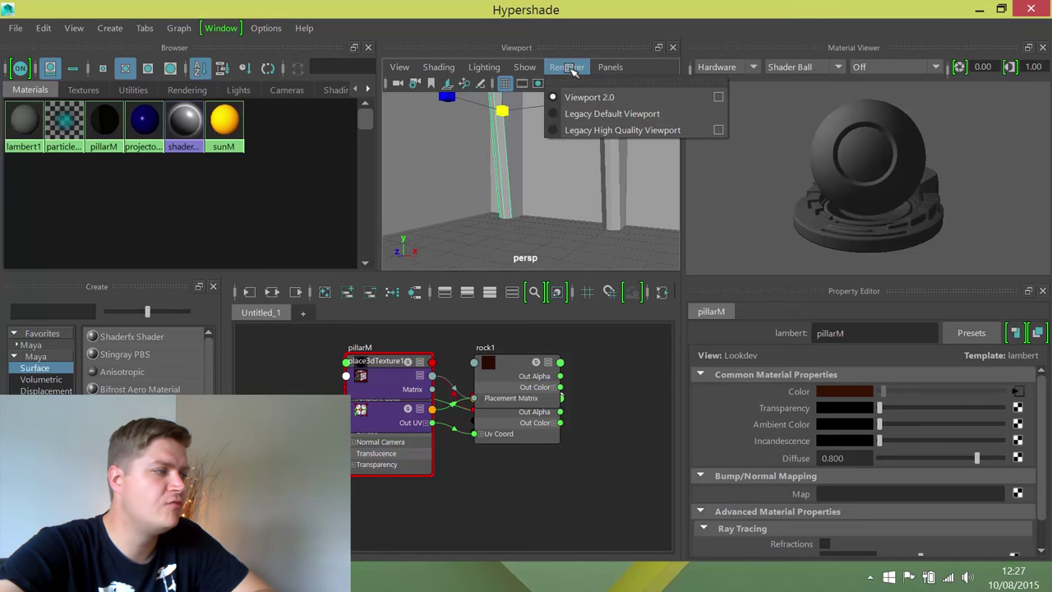
click(632, 115)
alt+drag(631, 116, 536, 209)
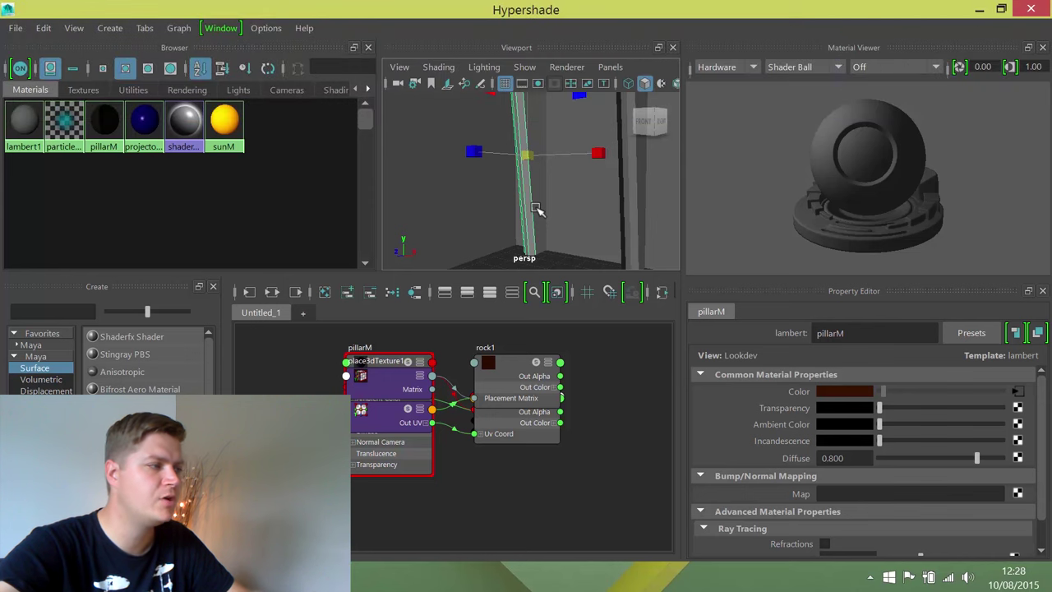
- Turn on textured shading (6), deselect the pillar, and orbit out for a low view across the room
key(6)
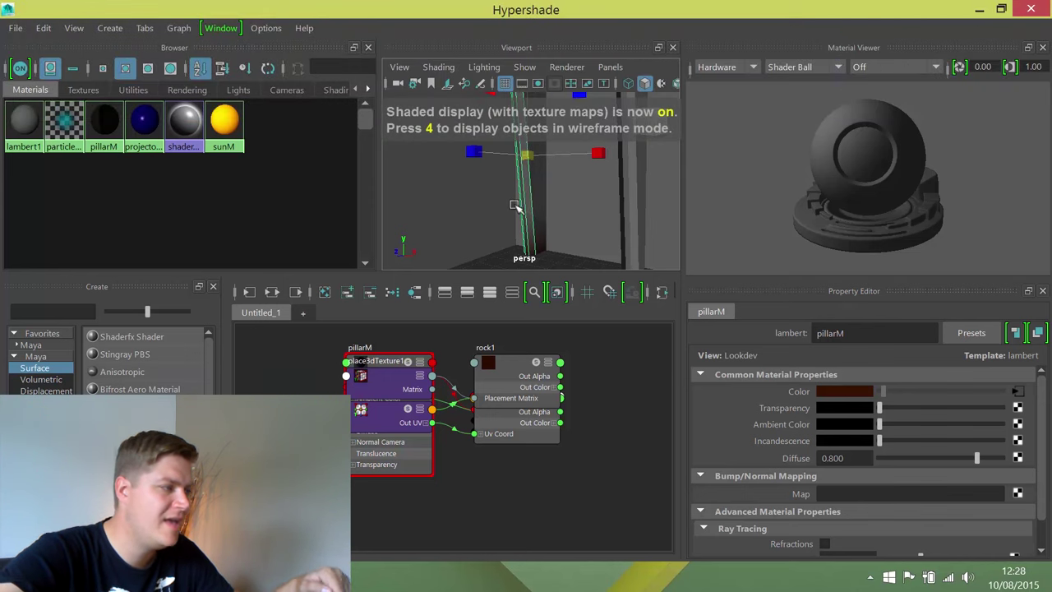
click(411, 216)
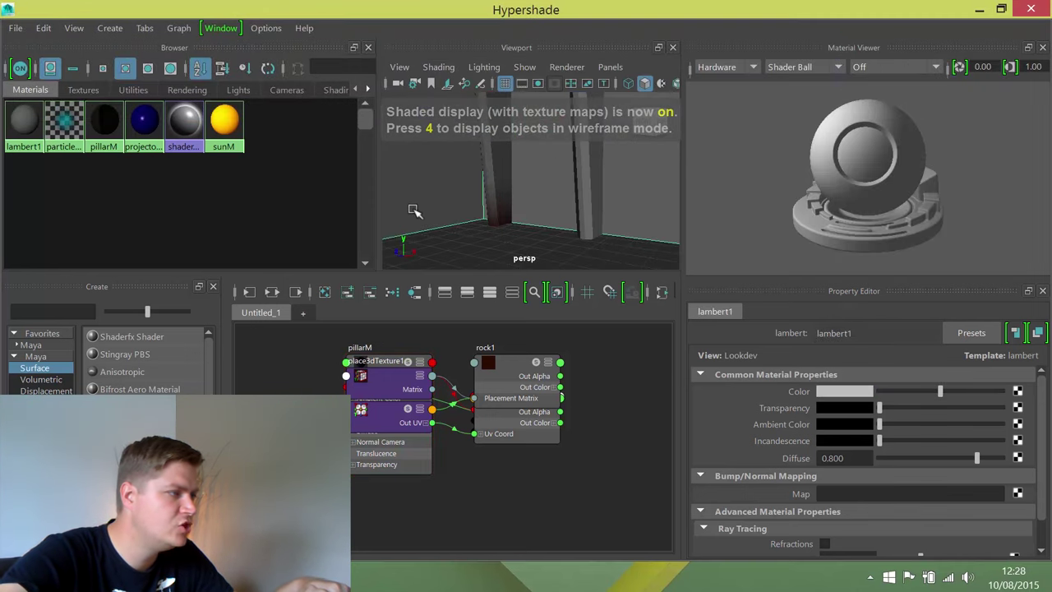
alt+right_drag(411, 216, 559, 217)
alt+drag(558, 217, 503, 103)
alt+right_drag(594, 140, 550, 185)
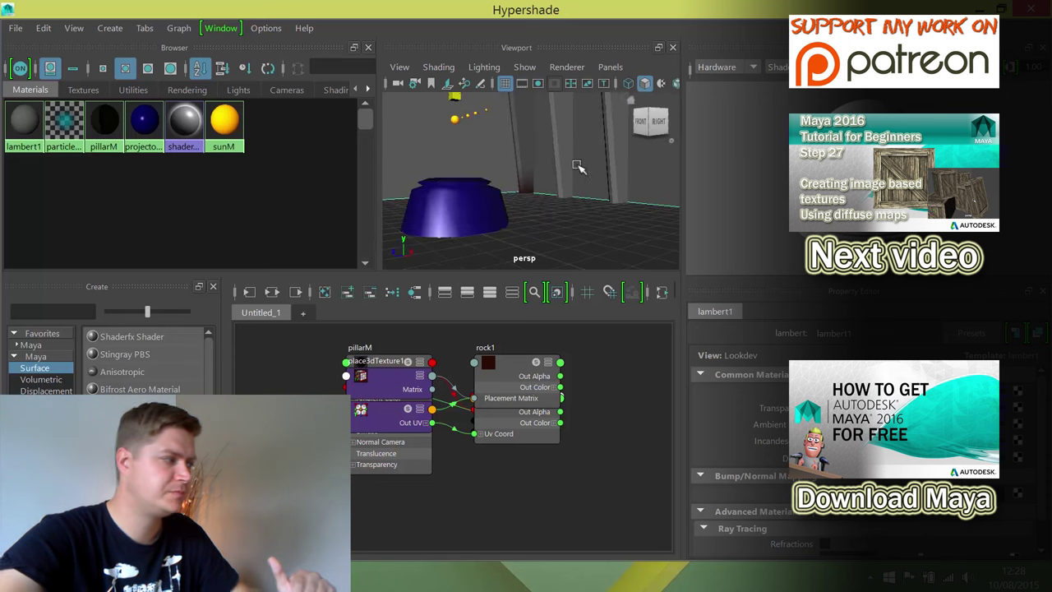
alt+right_drag(551, 173, 526, 190)
alt+drag(526, 191, 549, 172)
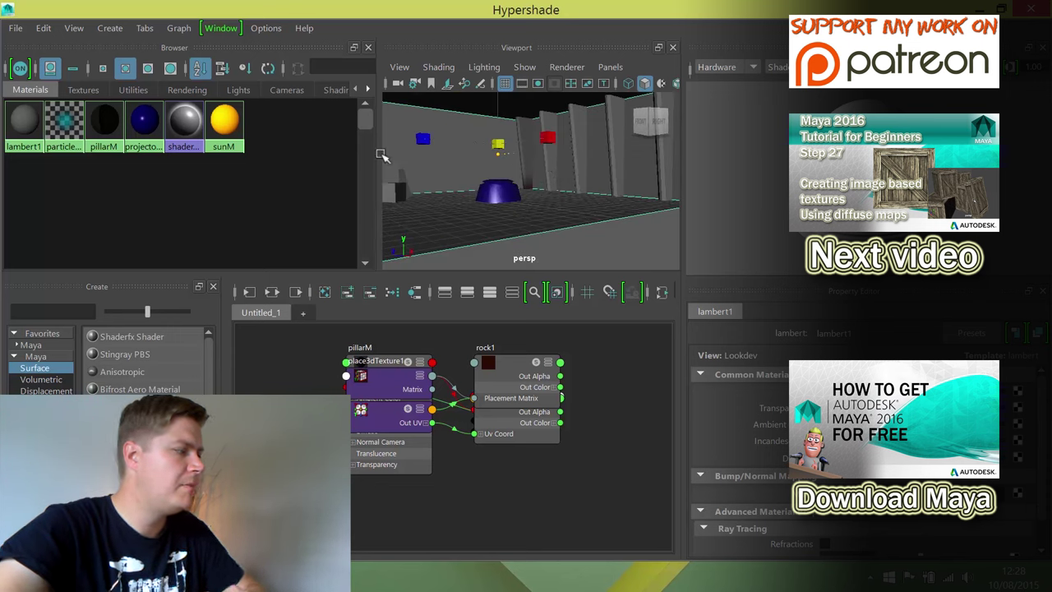